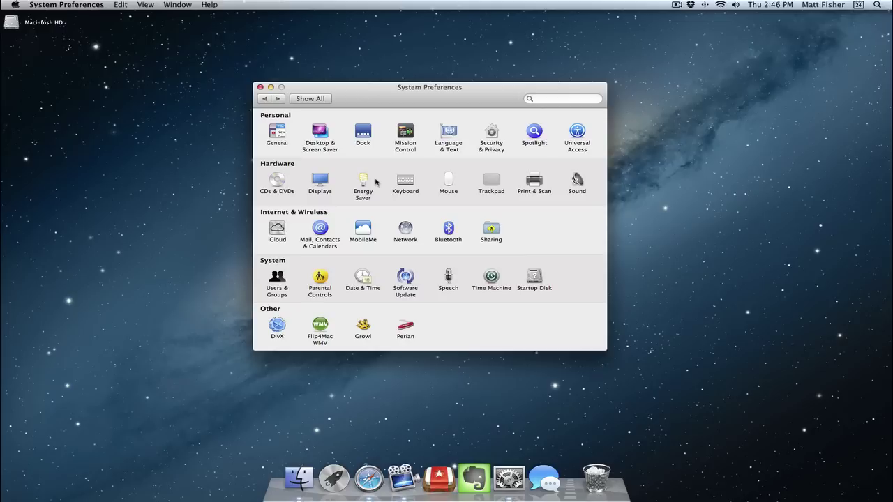
Set Growl's notification display style to Mountain Lion and preview it
{"action": "left_click", "coordinate": [364, 328]}
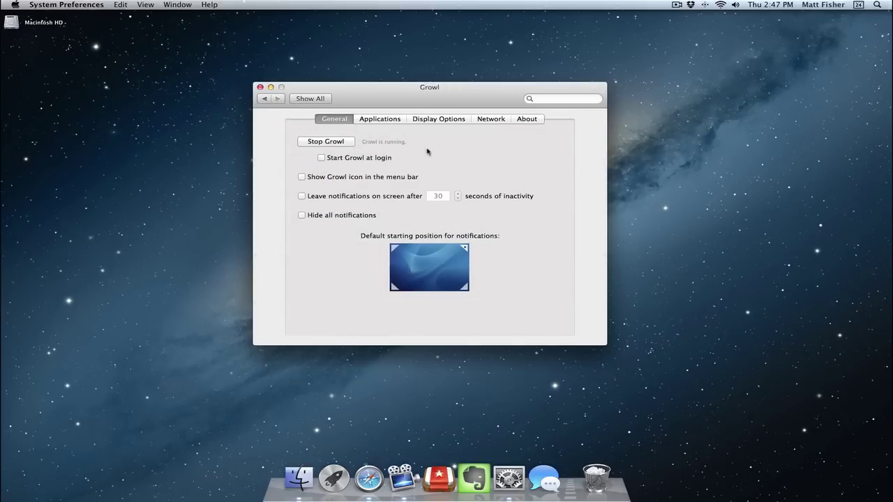
{"action": "left_click", "coordinate": [429, 120]}
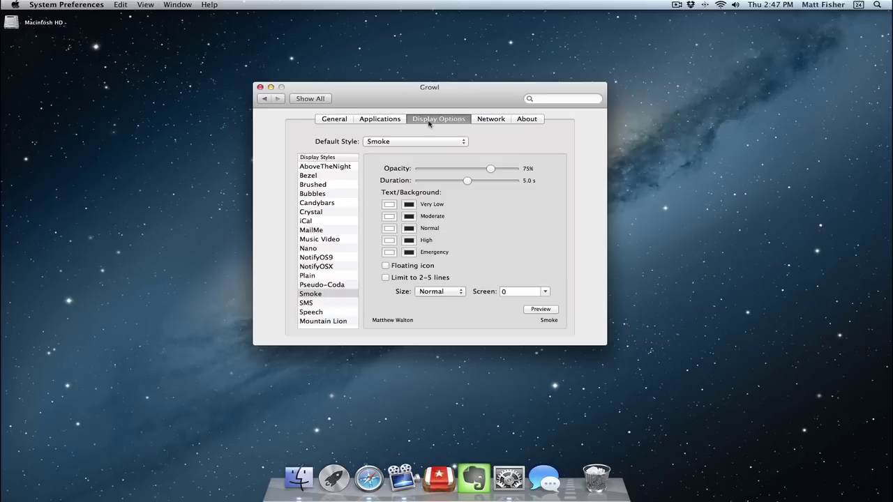
{"action": "left_click", "coordinate": [344, 322]}
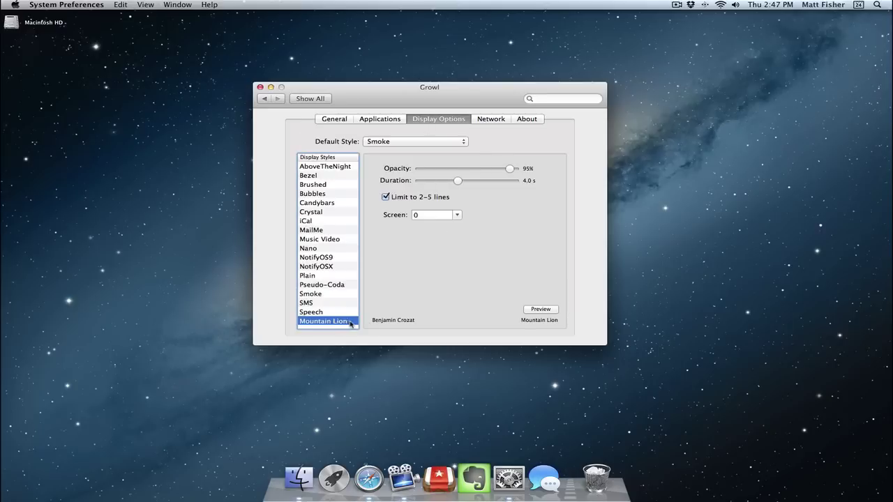
{"action": "left_click", "coordinate": [541, 310]}
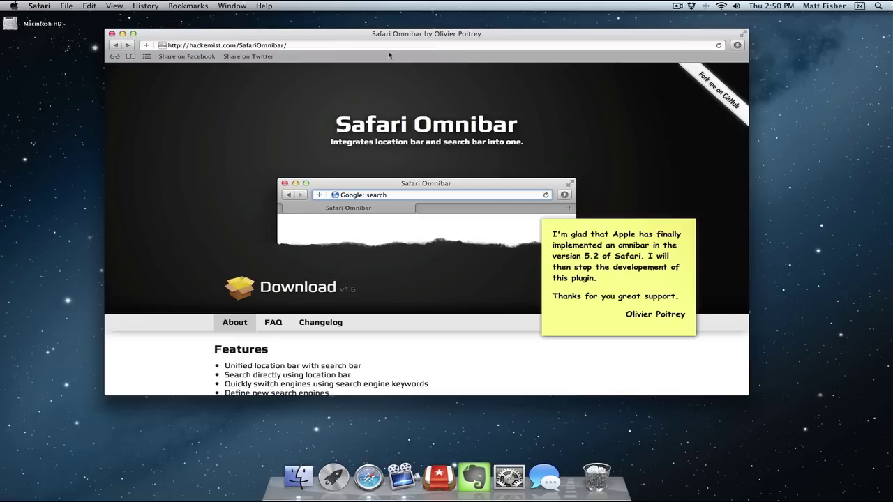
Search Google for 'jonathan ive' straight from Safari's address bar
{"action": "left_click", "coordinate": [253, 42]}
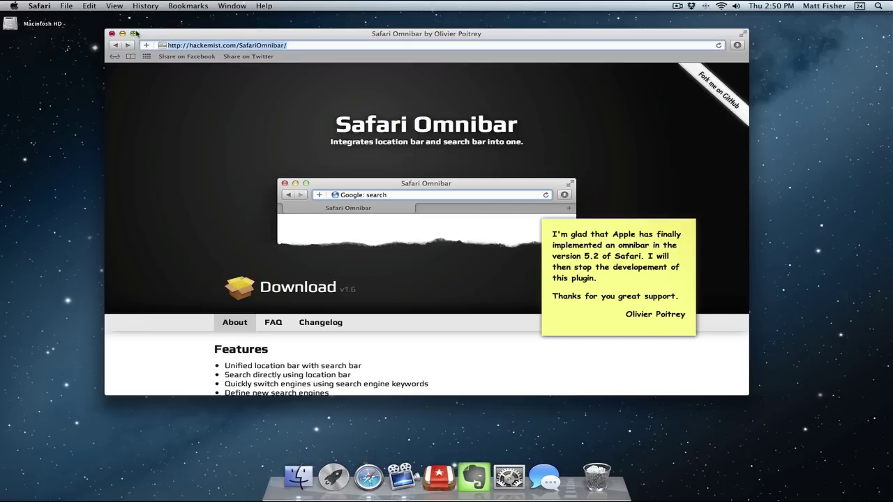
{"action": "type", "text": "jonathan "}
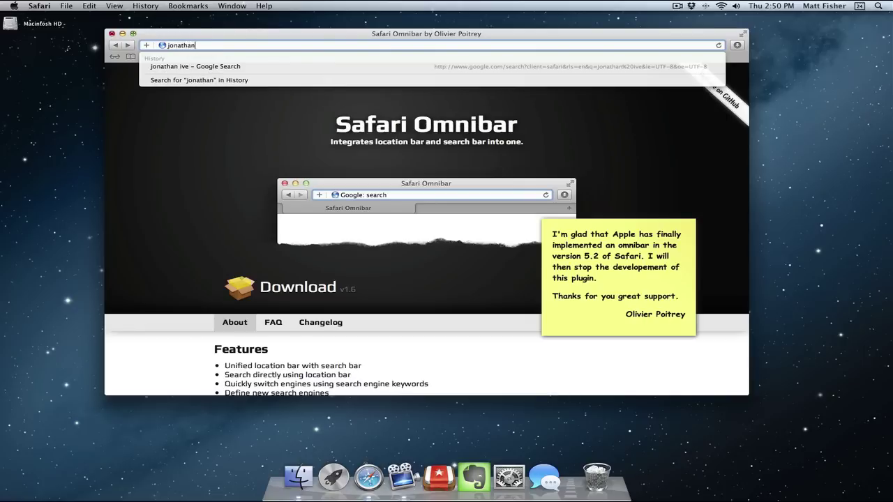
{"action": "type", "text": "ive"}
{"action": "key", "text": "Return"}
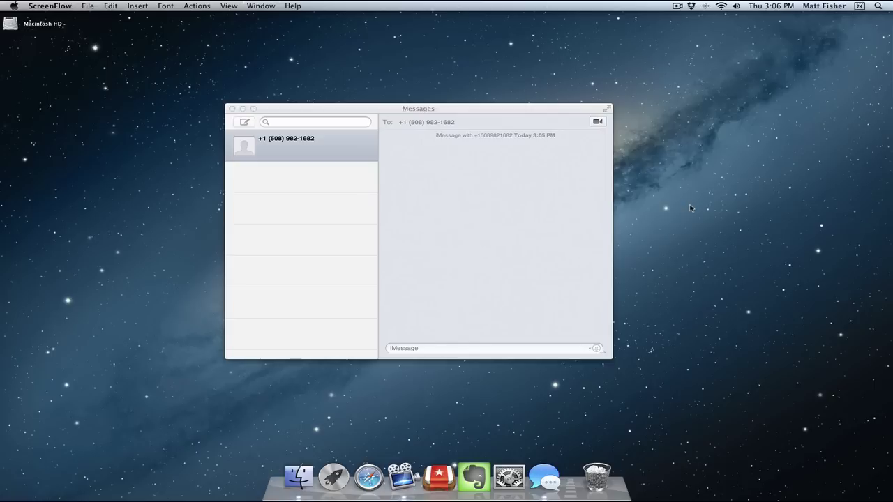
Send the message 'Hey bro' in the open Messages conversation
{"action": "left_click", "coordinate": [572, 231]}
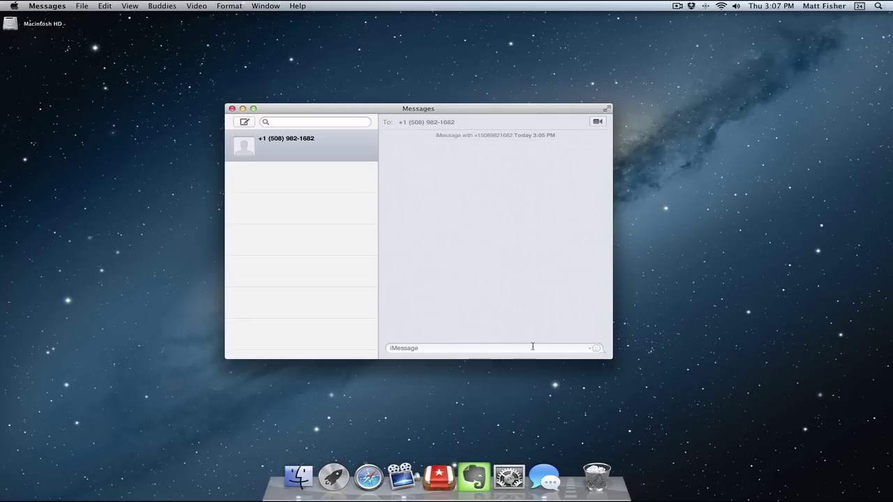
{"action": "type", "text": "Hey bro"}
{"action": "key", "text": "Return"}
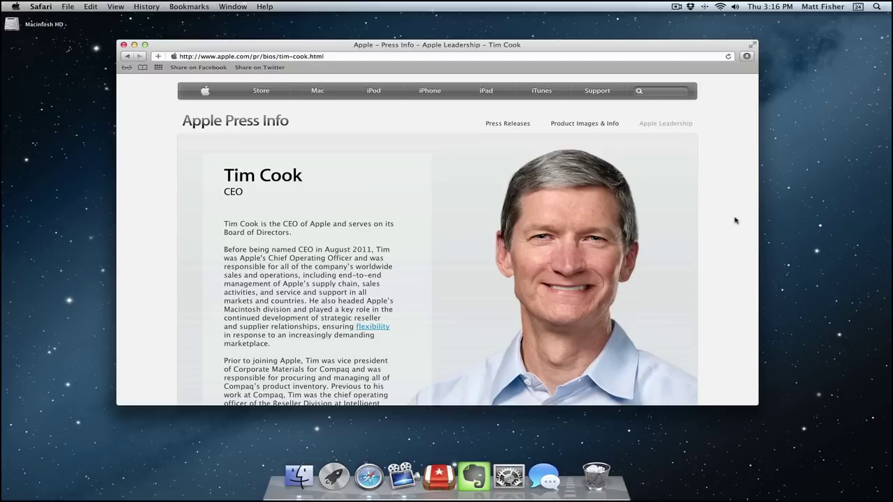
Open the Facebook share popup for the Tim Cook page, then close it without posting
{"action": "left_click", "coordinate": [208, 67]}
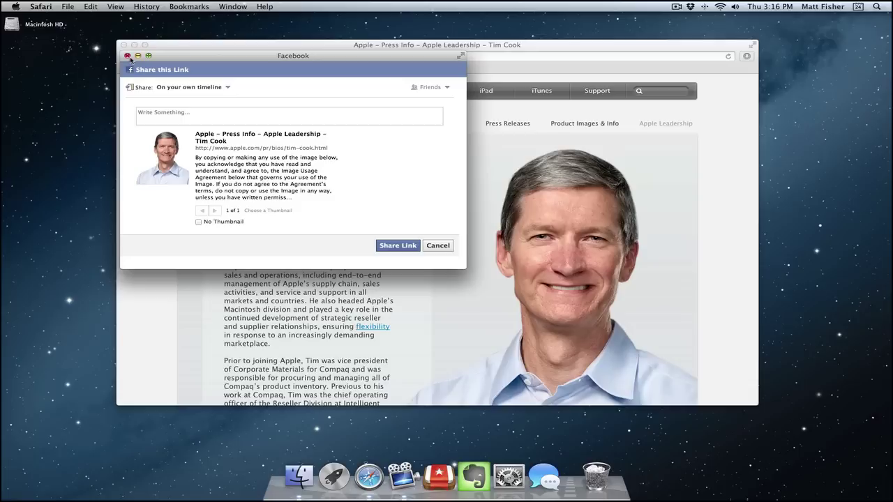
{"action": "left_click", "coordinate": [129, 56]}
Open the Twitter share window for the Tim Cook page and close it without tweeting
{"action": "left_click", "coordinate": [260, 68]}
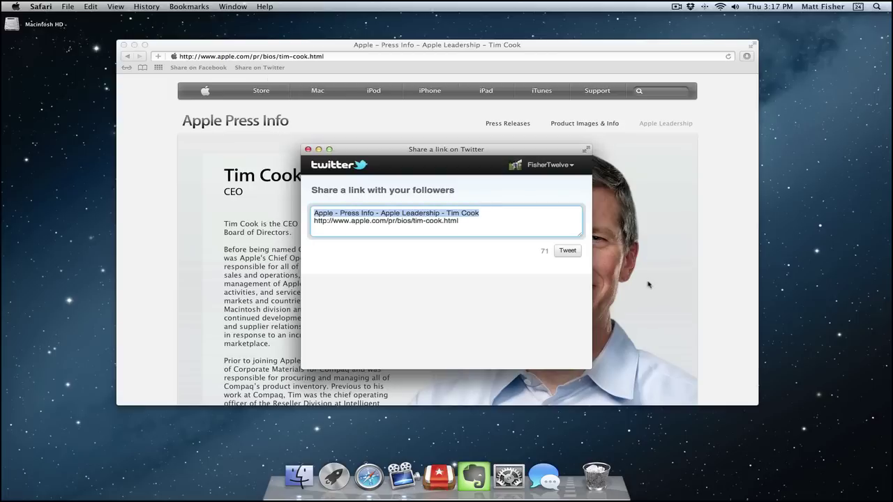
{"action": "left_click", "coordinate": [309, 150]}
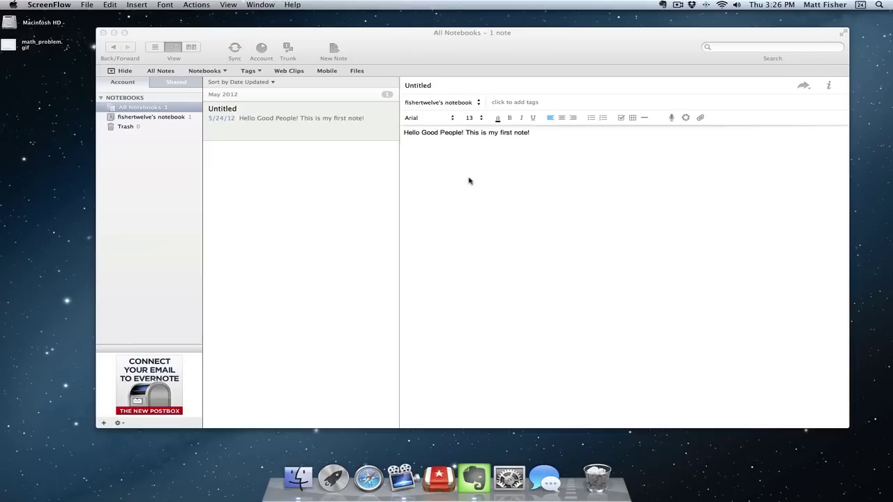
{"action": "left_click", "coordinate": [469, 178]}
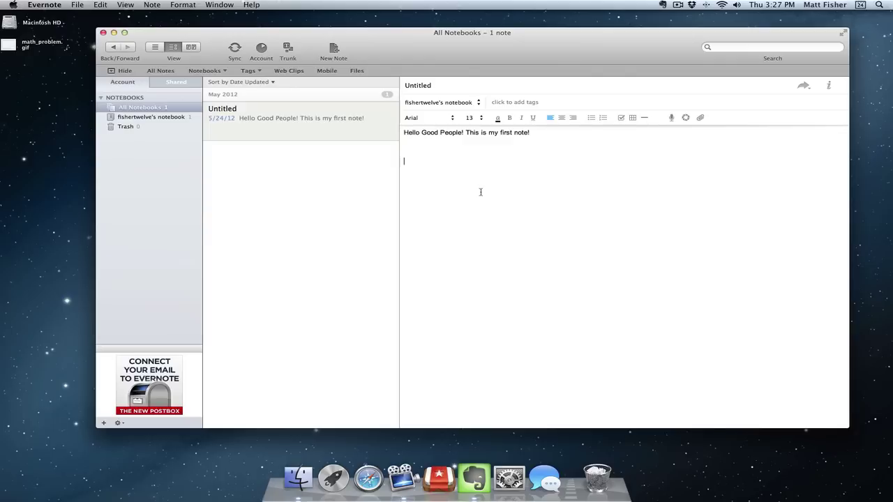
Insert the math_problem.gif image into the note and retitle it 'My First Note'
{"action": "left_click_drag", "start_coordinate": [12, 46], "coordinate": [450, 282]}
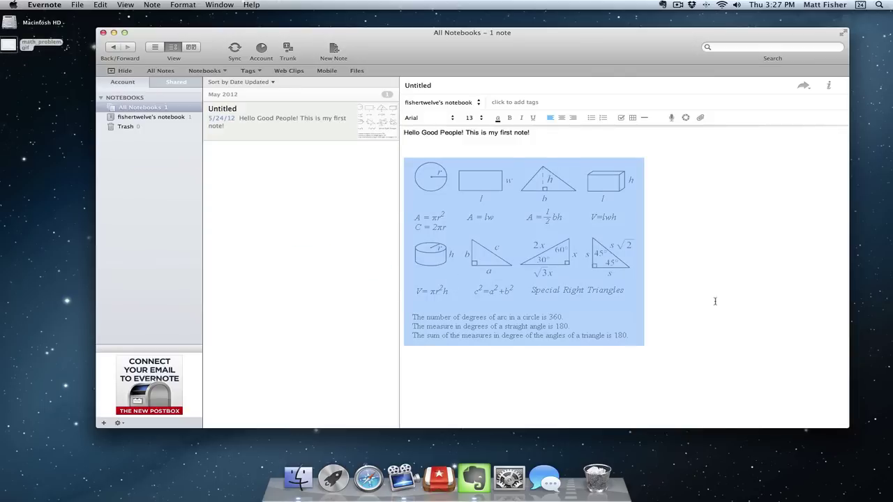
{"action": "left_click", "coordinate": [716, 301]}
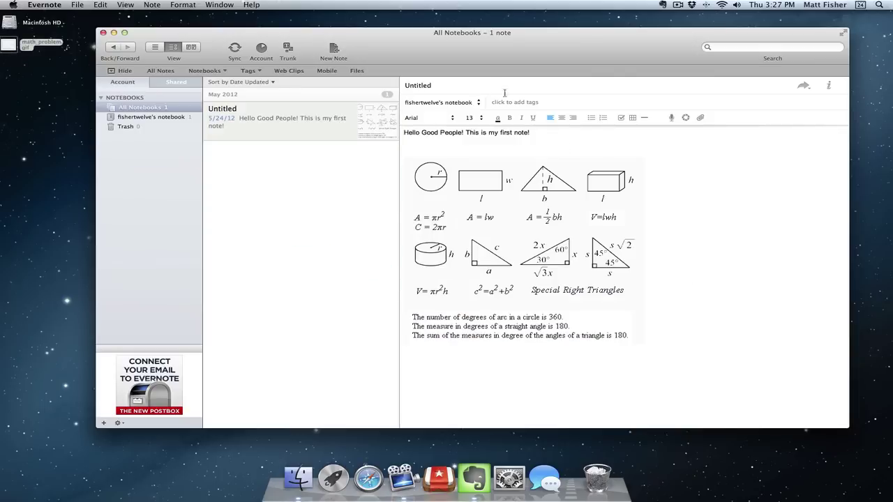
{"action": "left_click_drag", "start_coordinate": [455, 88], "coordinate": [387, 88]}
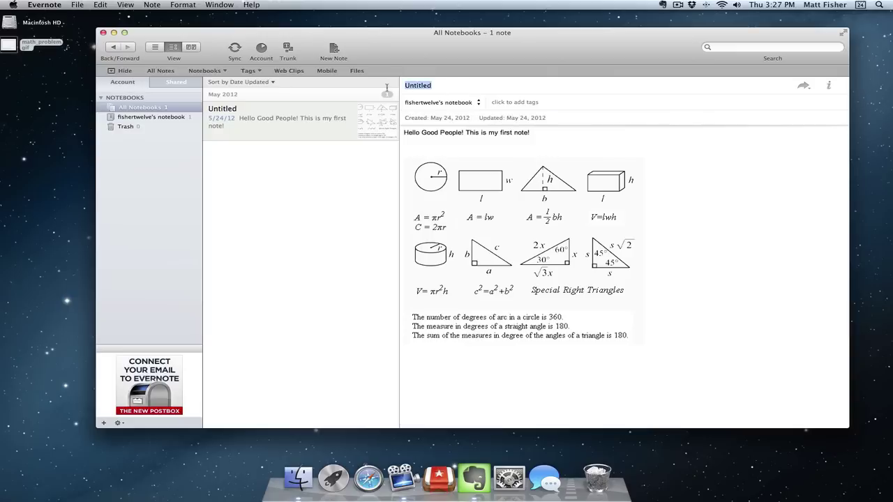
{"action": "type", "text": "My First Note"}
Tag the note with math, first note and note
{"action": "left_click", "coordinate": [573, 104]}
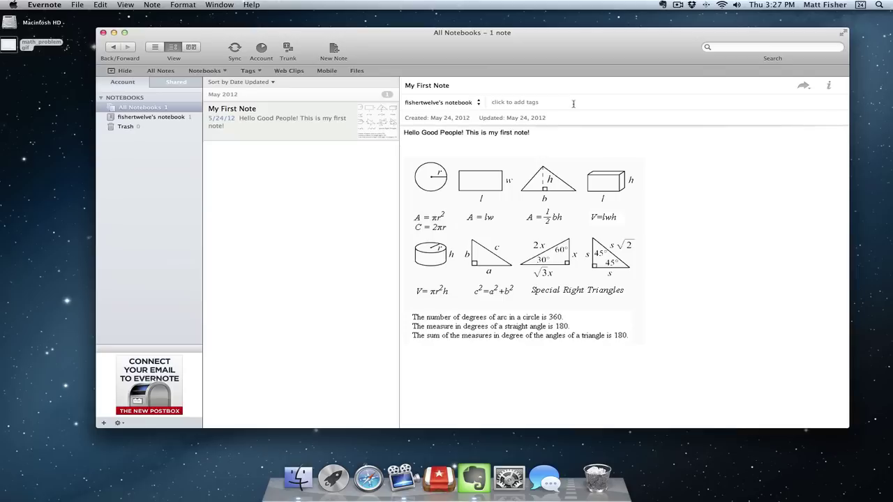
{"action": "type", "text": "math"}
{"action": "key", "text": "Return"}
{"action": "type", "text": "first note"}
{"action": "key", "text": "Return"}
{"action": "type", "text": "note"}
{"action": "key", "text": "Return"}
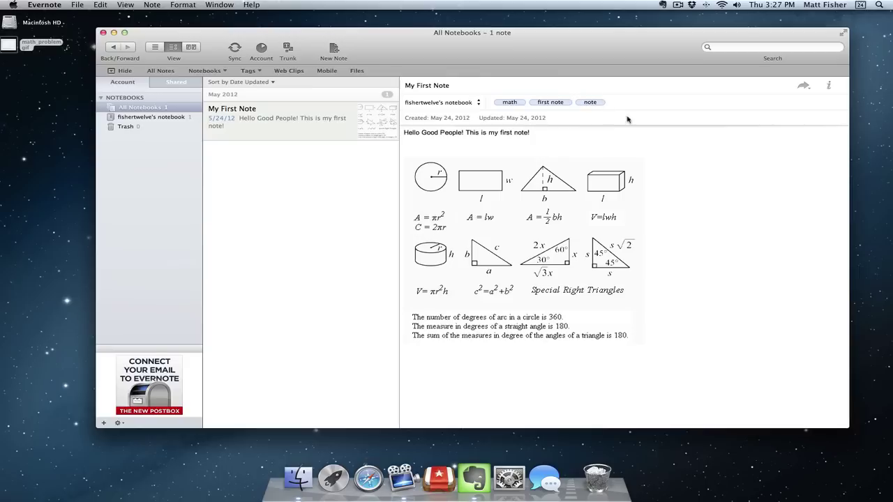
Format the word 'first' in the note's opening line as bold Impact at 48 point
{"action": "left_click", "coordinate": [561, 138]}
{"action": "double_click", "coordinate": [505, 133]}
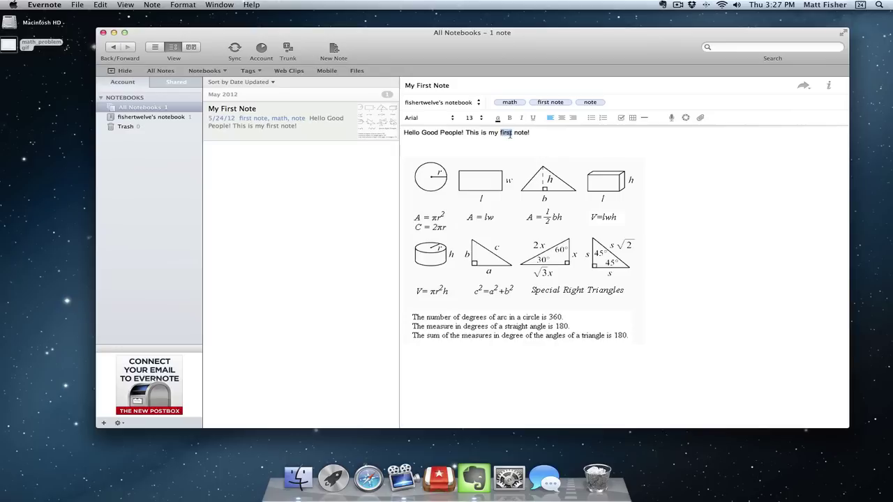
{"action": "left_click", "coordinate": [509, 118]}
{"action": "left_click", "coordinate": [453, 119]}
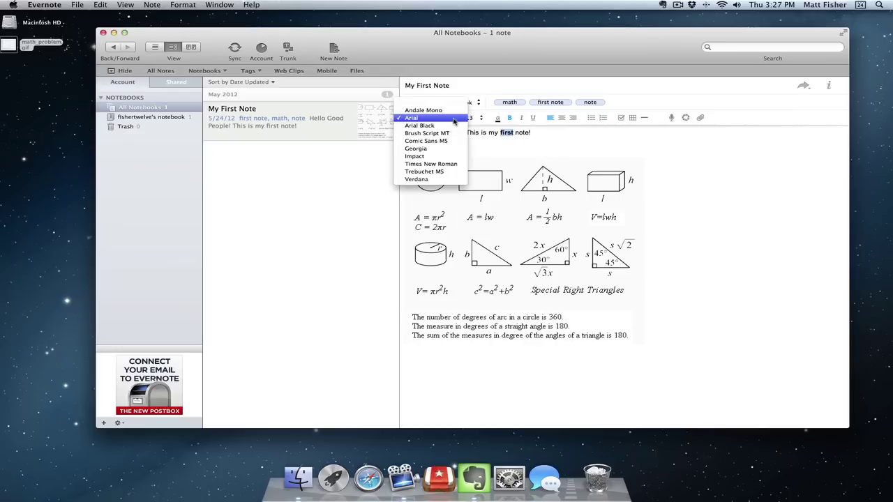
{"action": "left_click", "coordinate": [449, 156]}
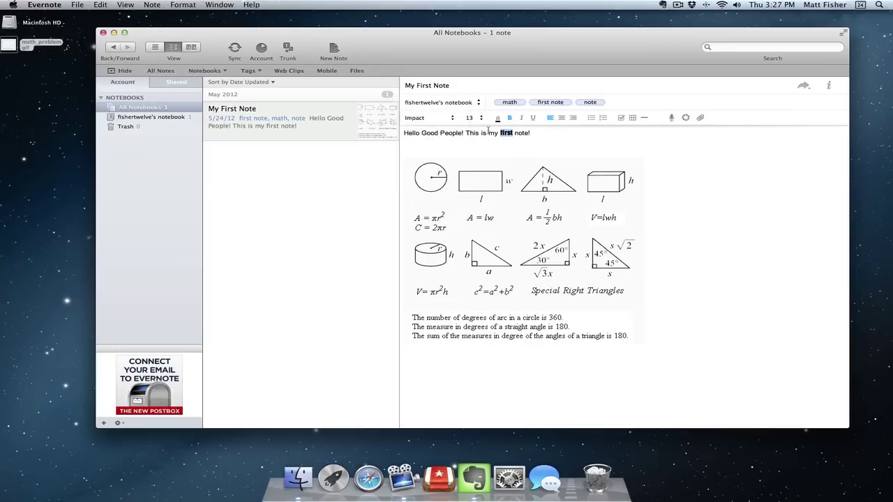
{"action": "left_click", "coordinate": [473, 118]}
{"action": "left_click", "coordinate": [478, 157]}
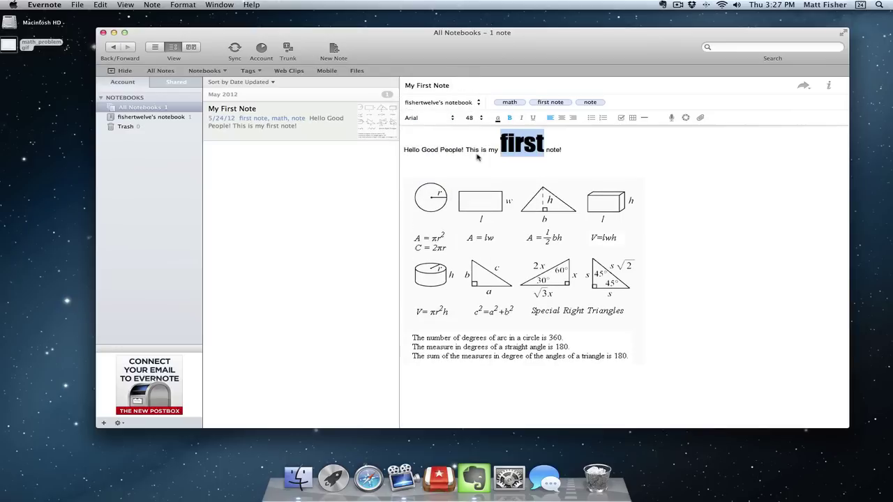
{"action": "left_click", "coordinate": [562, 166]}
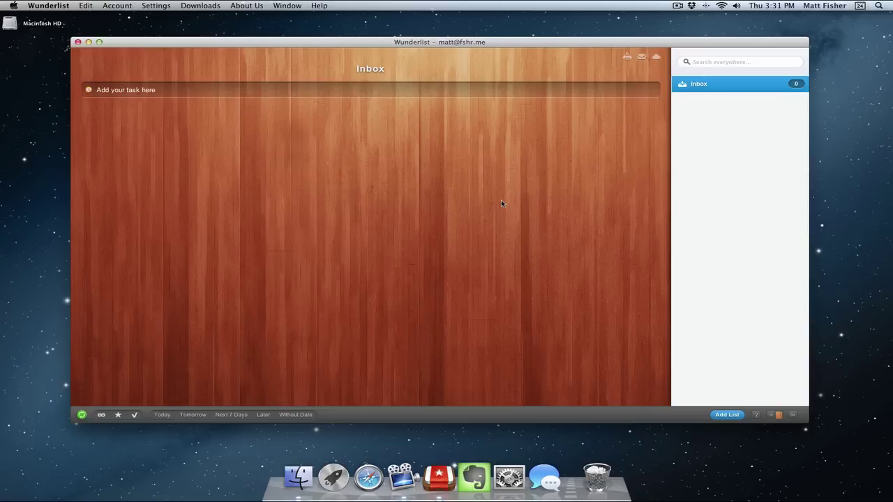
Add the Inbox task 'Make more tech videos' due 27 May 2012
{"action": "left_click", "coordinate": [367, 88]}
{"action": "type", "text": "Make mor"}
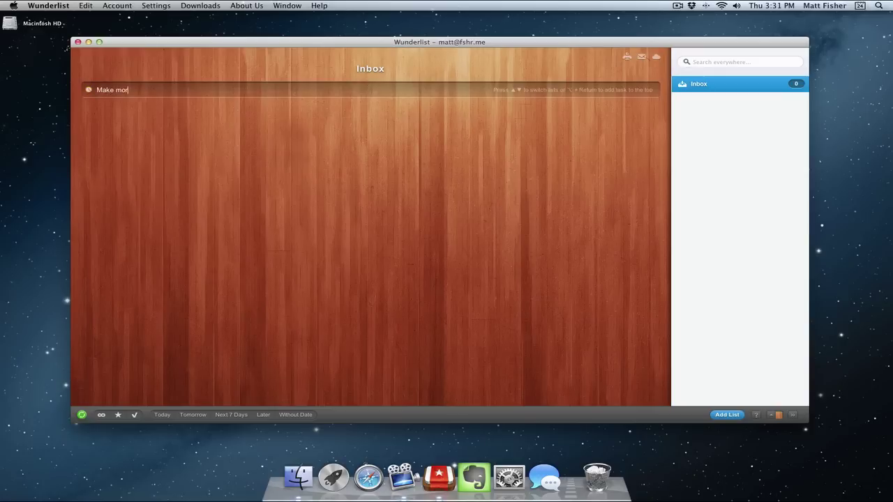
{"action": "type", "text": "e tech videos"}
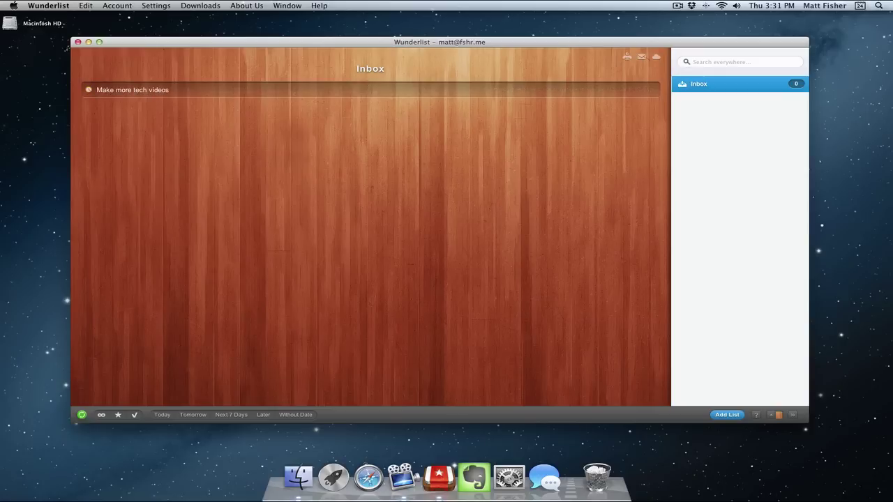
{"action": "key", "text": "Return"}
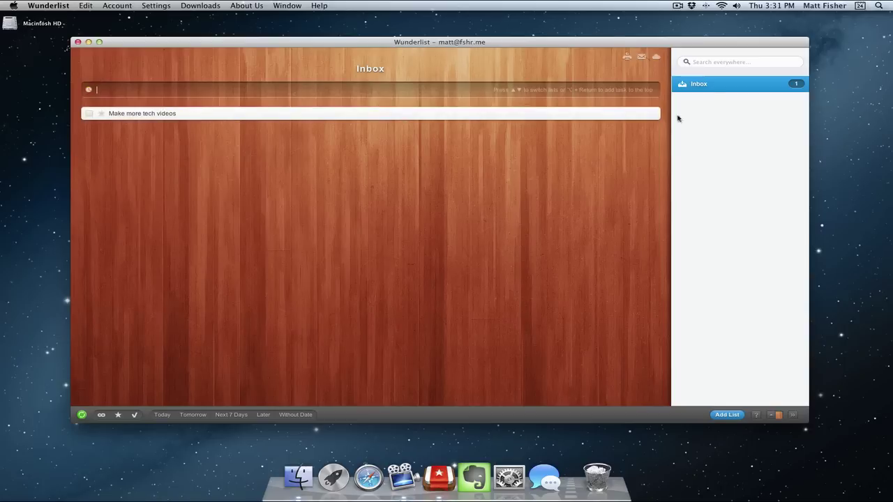
{"action": "left_click", "coordinate": [632, 116]}
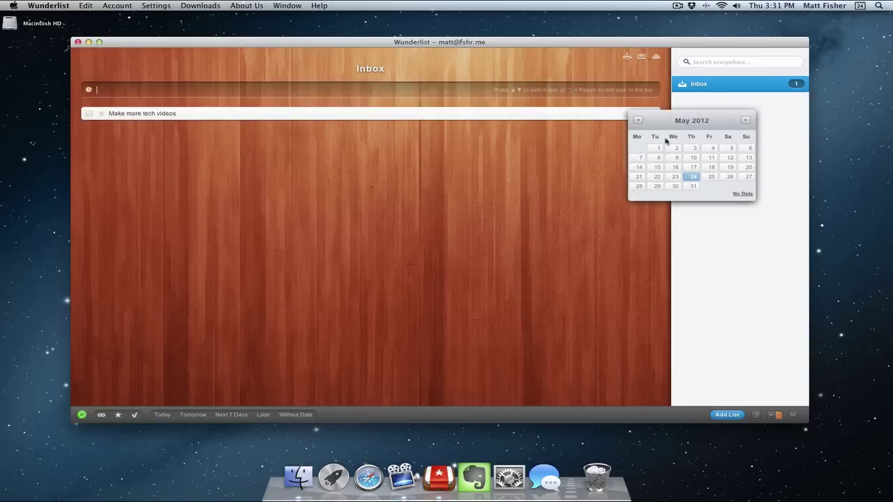
{"action": "left_click", "coordinate": [748, 180]}
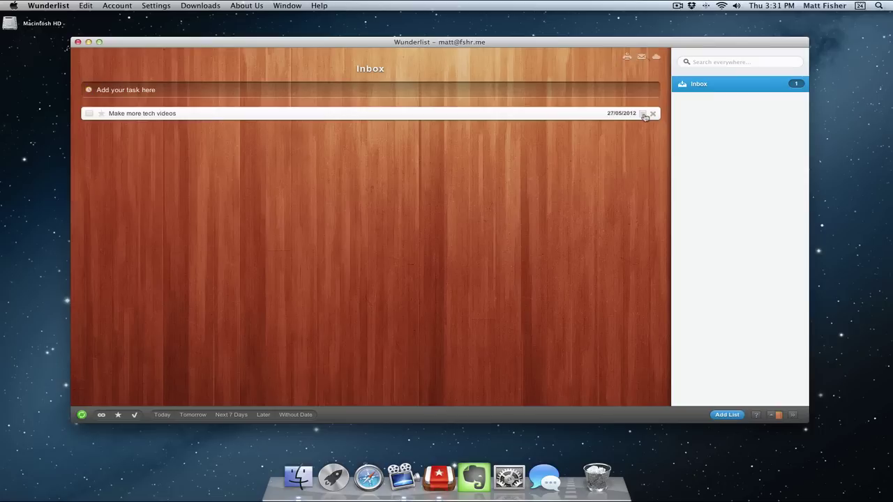
Attach the note 'Run Windows 8 on Your Mac' to the task and save it
{"action": "left_click", "coordinate": [643, 115]}
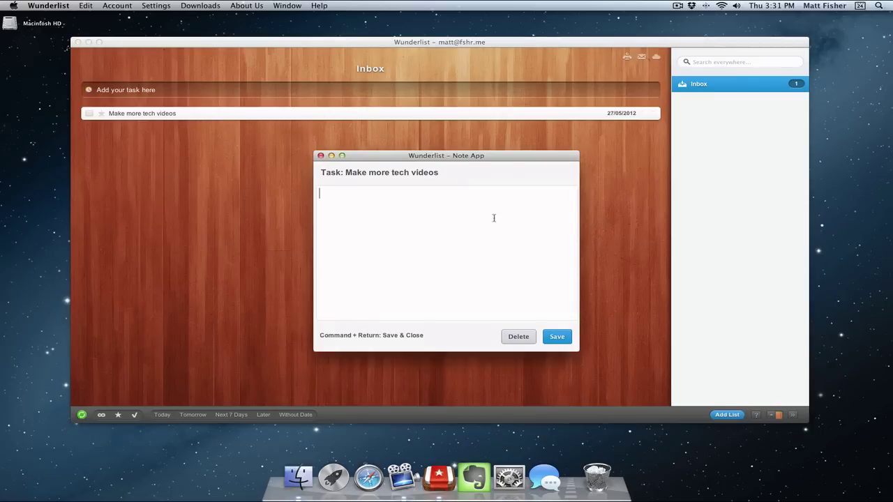
{"action": "type", "text": "Run Windows 8 on Your Mac"}
{"action": "left_click", "coordinate": [550, 339]}
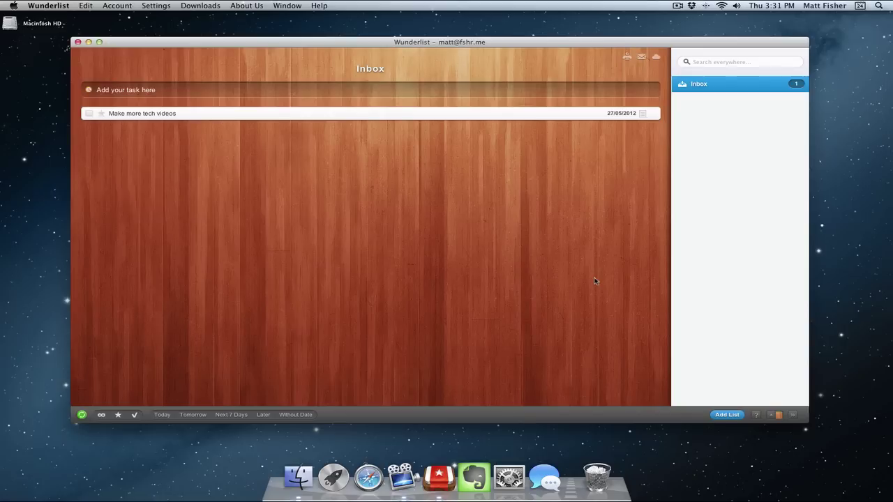
Create a new Wunderlist list named 'Party'
{"action": "left_click", "coordinate": [727, 416]}
{"action": "type", "text": "Party"}
{"action": "key", "text": "Return"}
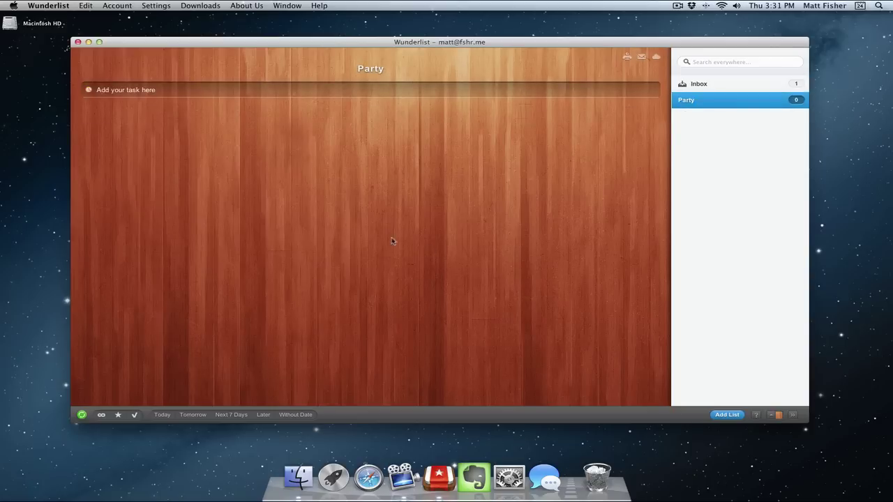
Add the task 'Invite people' to the Party list, due tomorrow
{"action": "left_click", "coordinate": [232, 89]}
{"action": "type", "text": "Invite people"}
{"action": "key", "text": "Return"}
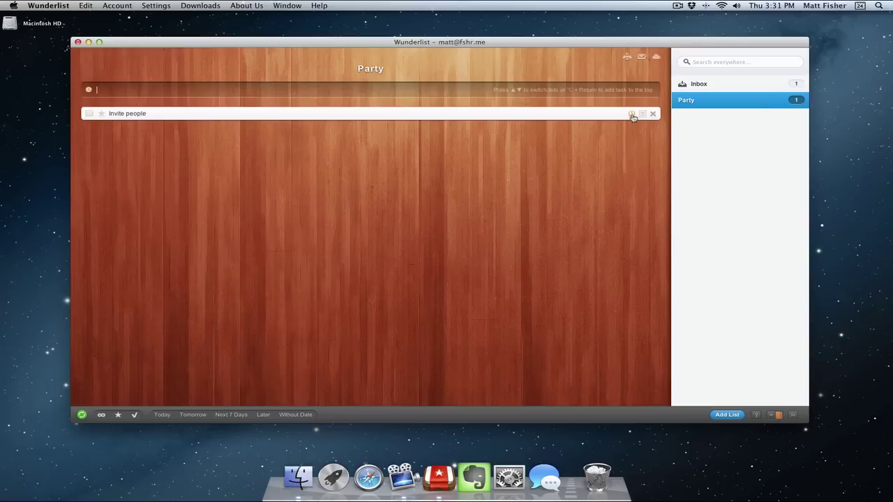
{"action": "left_click", "coordinate": [632, 115]}
{"action": "left_click", "coordinate": [711, 179]}
Save a note on 'Invite people' listing you, me, everyone else on separate lines
{"action": "left_click", "coordinate": [644, 114]}
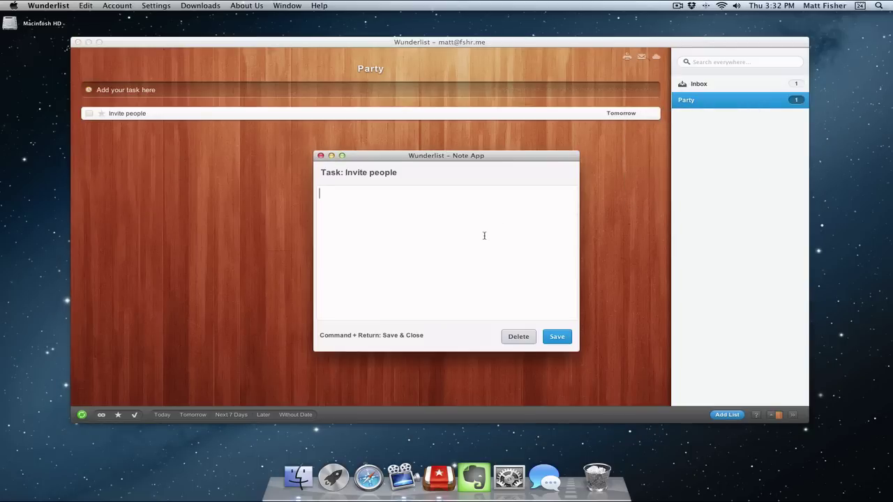
{"action": "type", "text": "you"}
{"action": "key", "text": "Return"}
{"action": "type", "text": "me"}
{"action": "key", "text": "Return"}
{"action": "type", "text": "everyone else"}
{"action": "left_click", "coordinate": [566, 336]}
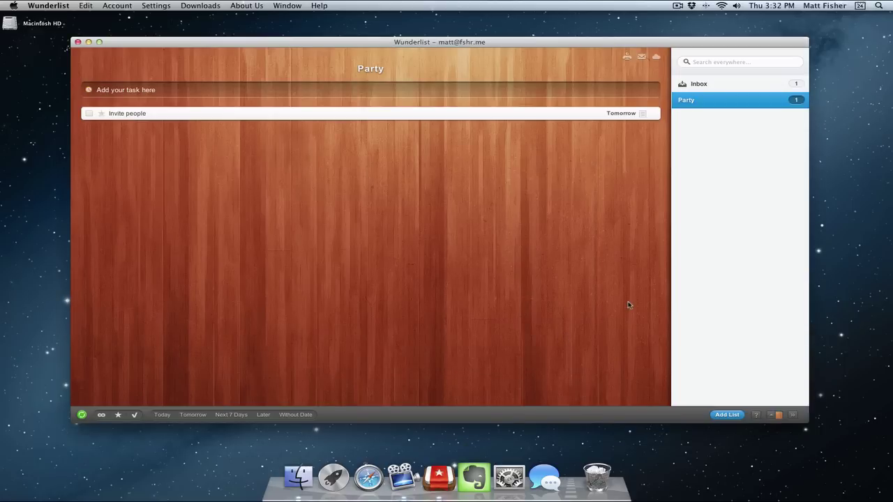